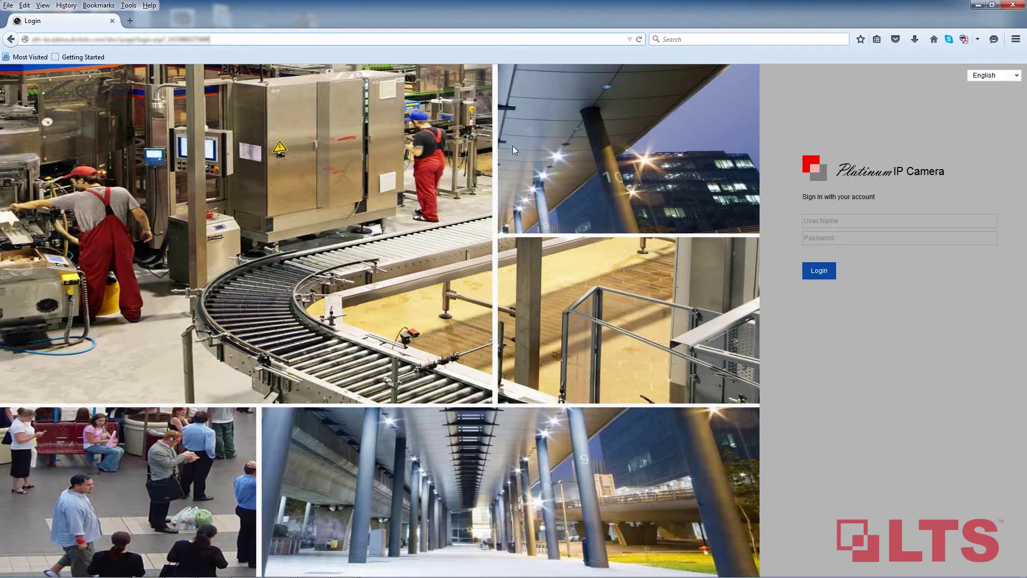
Step: Sign in to the camera as user lts with its password and open Configuration
left_click(840, 221)
type("lts")
key("Tab")
type("********")
left_click(826, 272)
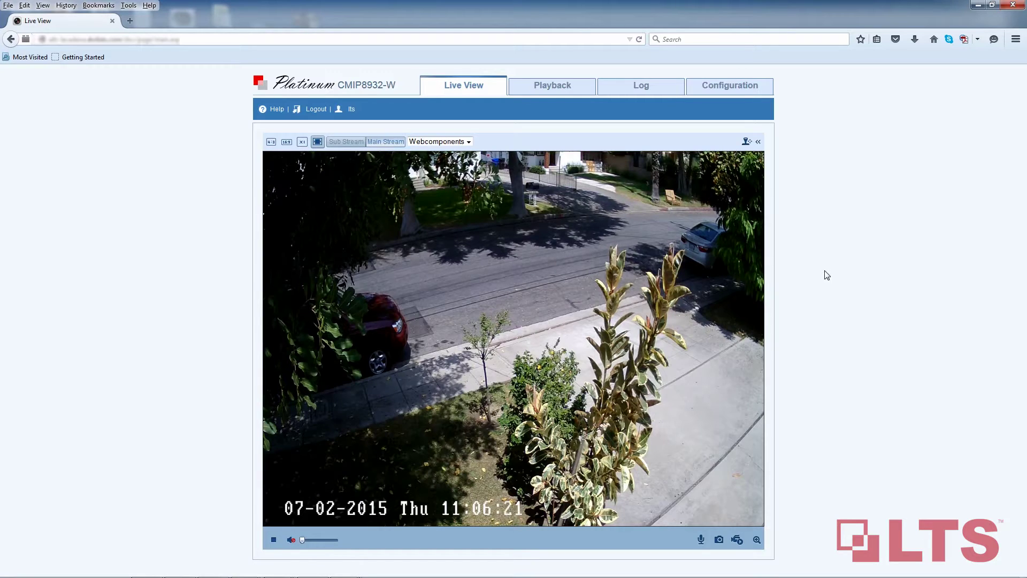
left_click(739, 89)
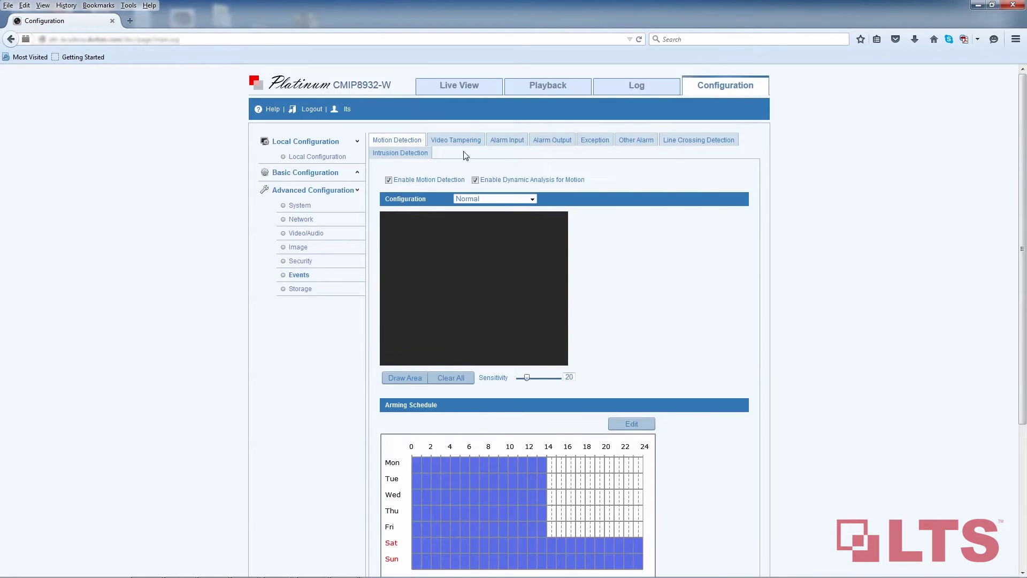
Step: Expand Advanced Configuration to Events and open the Line Crossing Detection tab
left_click(319, 191)
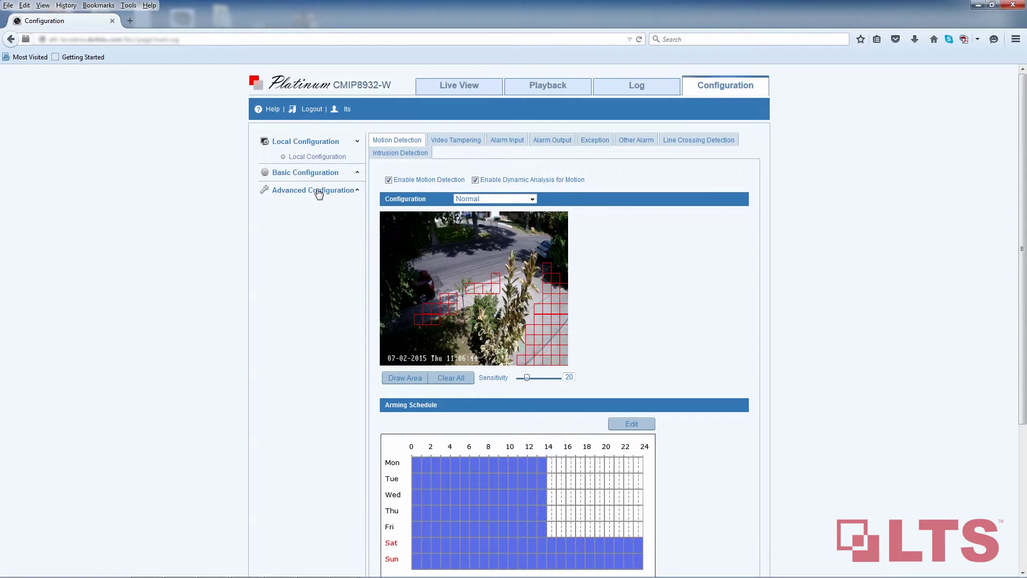
left_click(319, 191)
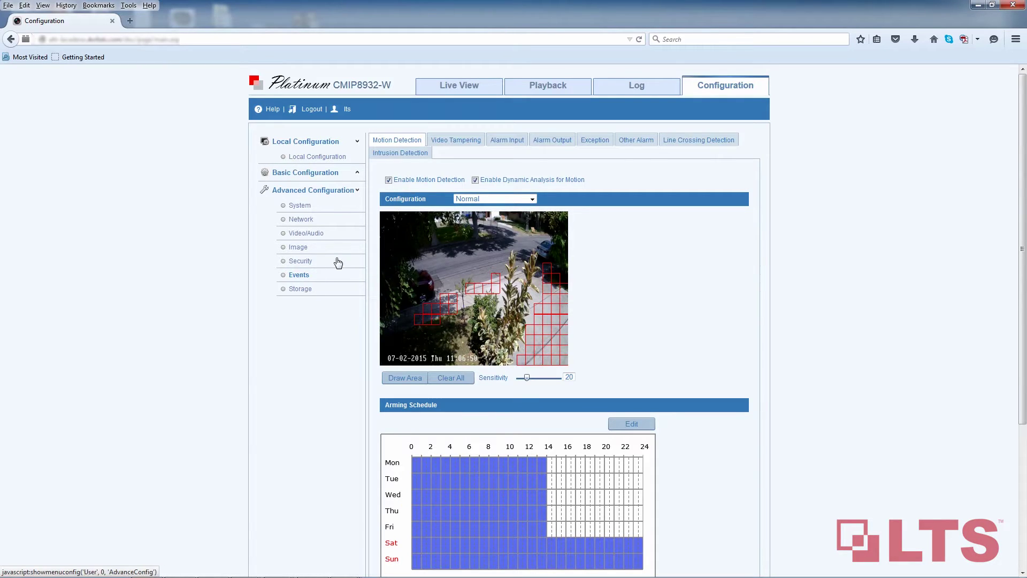
left_click(691, 144)
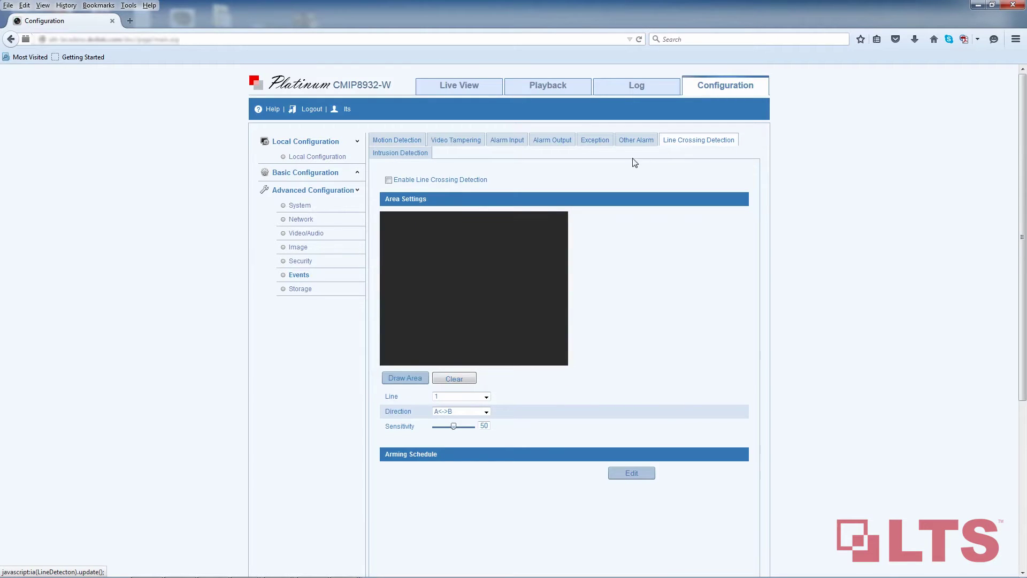
Step: Enable line crossing detection using Line 1 with two-way A<->B direction
left_click(388, 180)
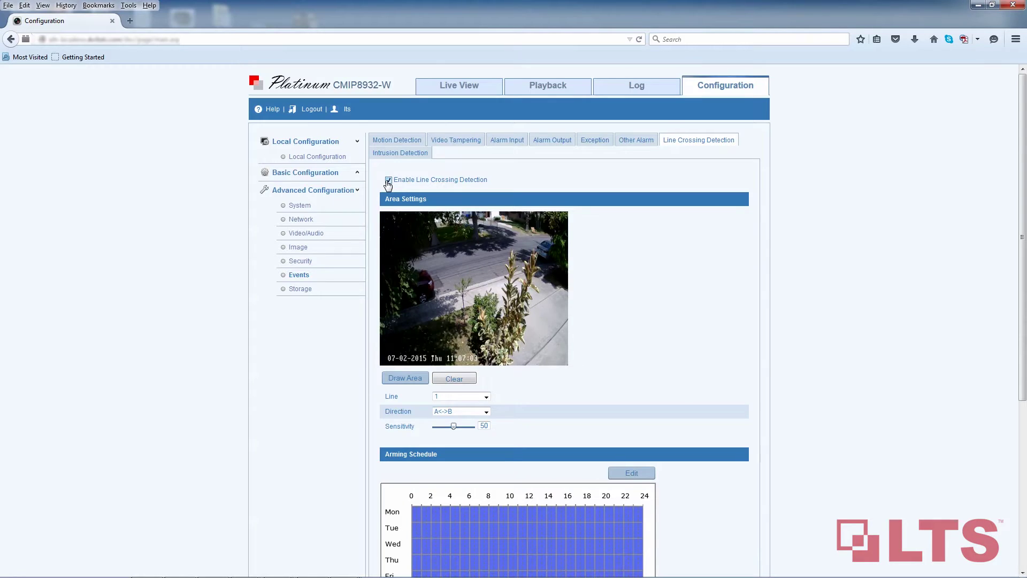
left_click(487, 397)
left_click(497, 397)
left_click(487, 412)
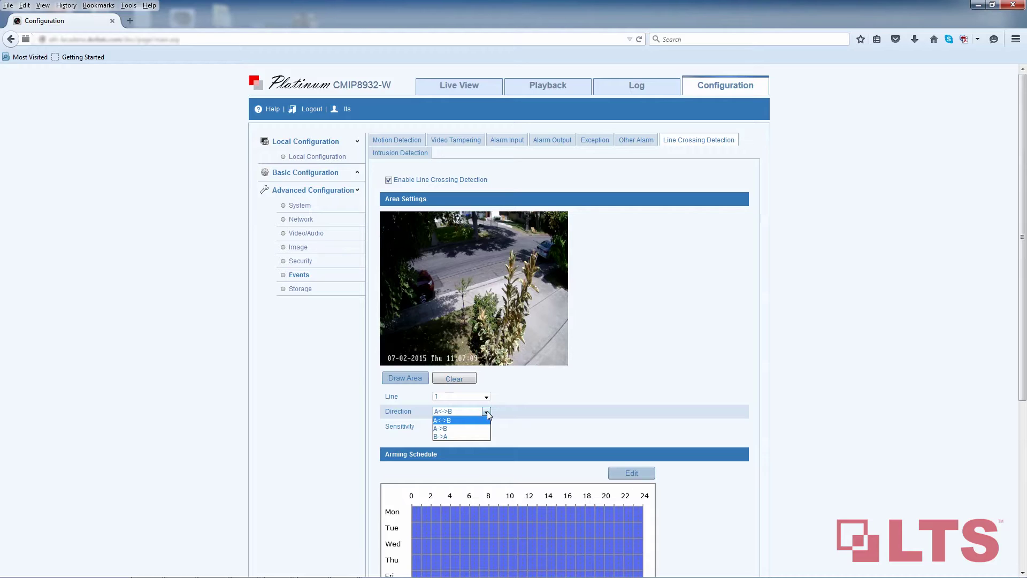
left_click(489, 412)
Step: Draw a crossing line diagonally across the sidewalk, clear the drawn areas, and save the settings
left_click(425, 379)
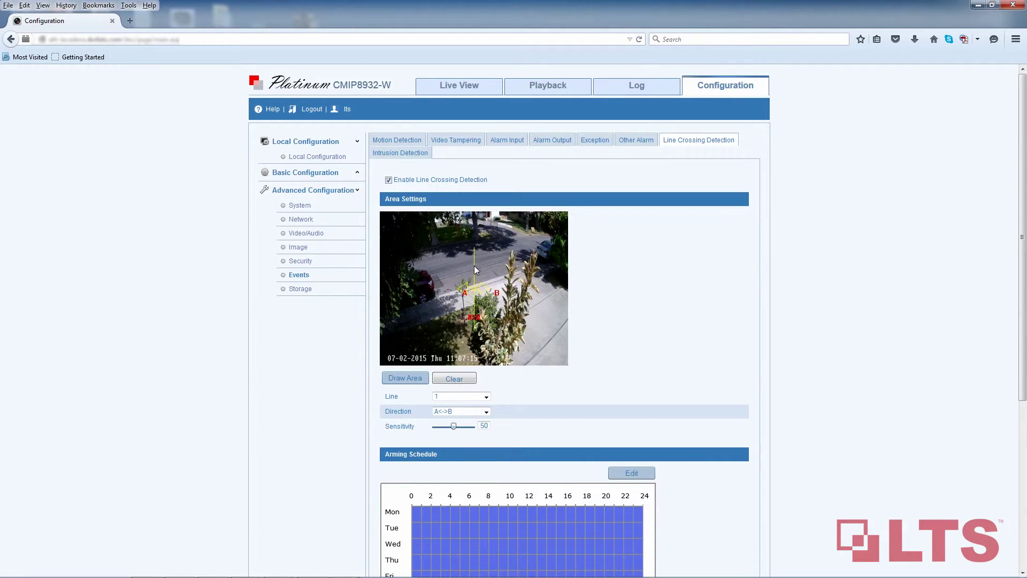
left_click_drag(475, 269, 561, 308)
left_click_drag(560, 360, 516, 349)
left_click_drag(560, 289, 567, 288)
left_click(453, 380)
left_click(497, 271)
scroll(728, 534, "down", 5)
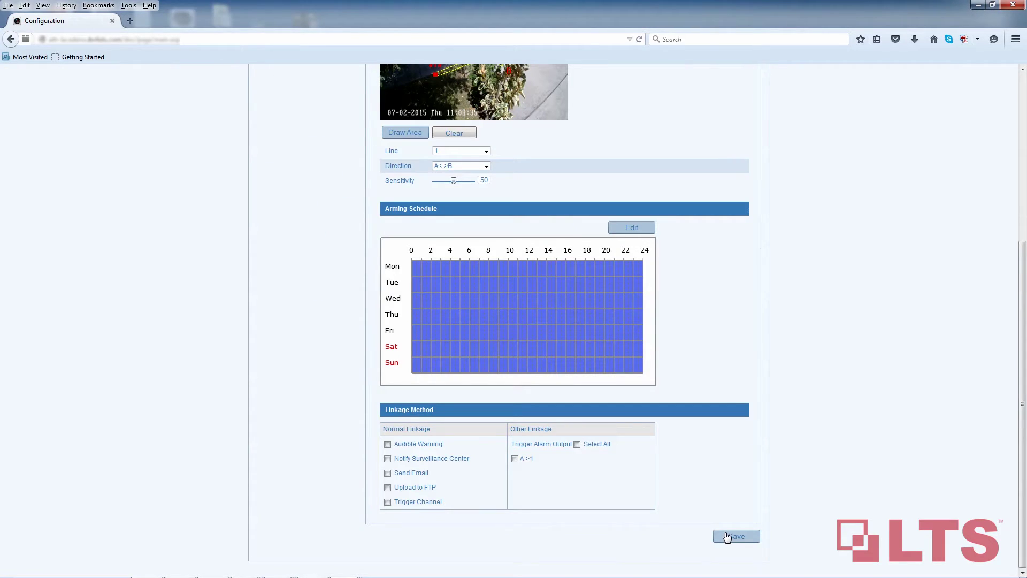
left_click(728, 537)
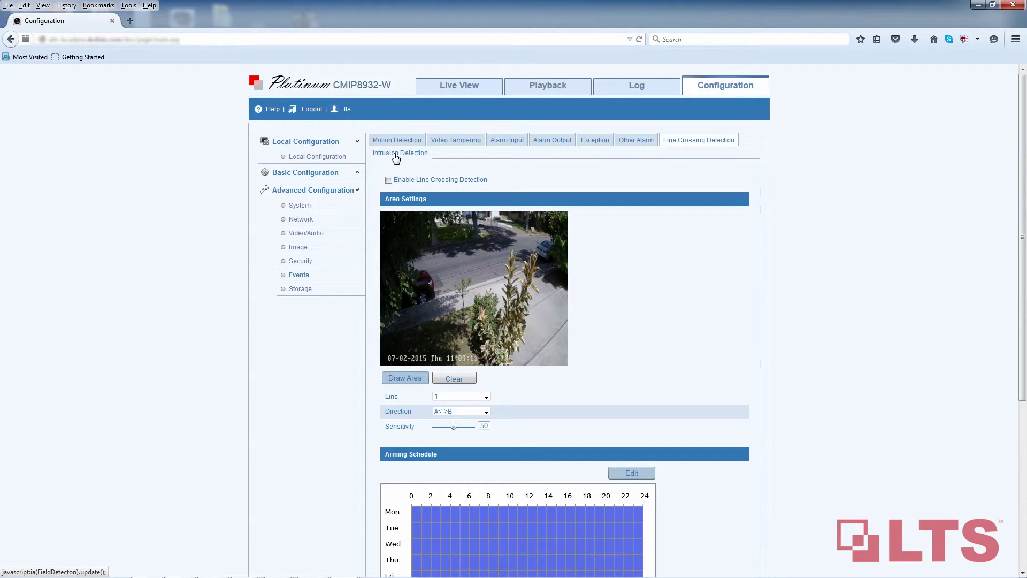
Step: Enable intrusion detection on the Intrusion Detection tab, keeping Region 1
left_click(395, 154)
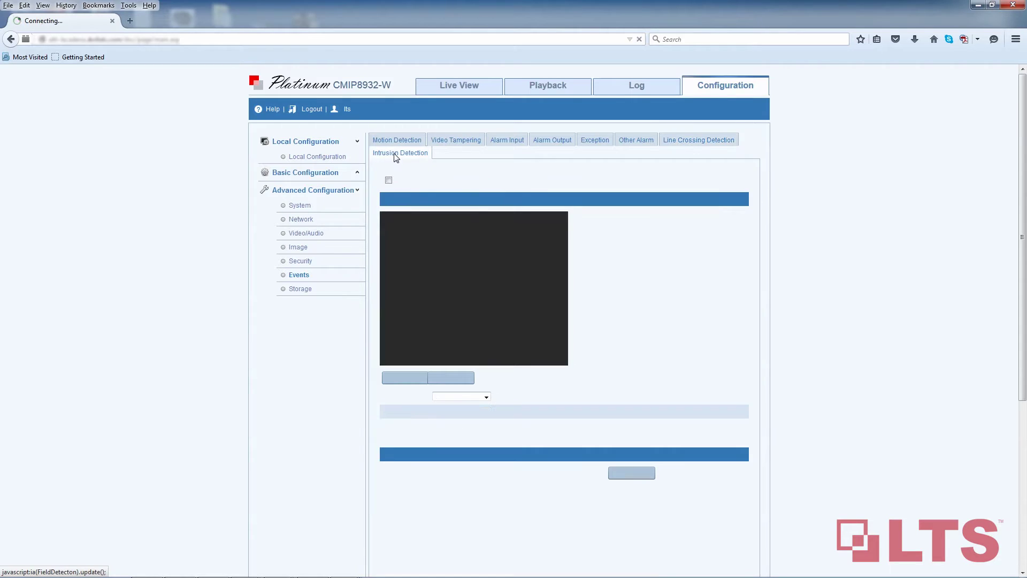
left_click(389, 181)
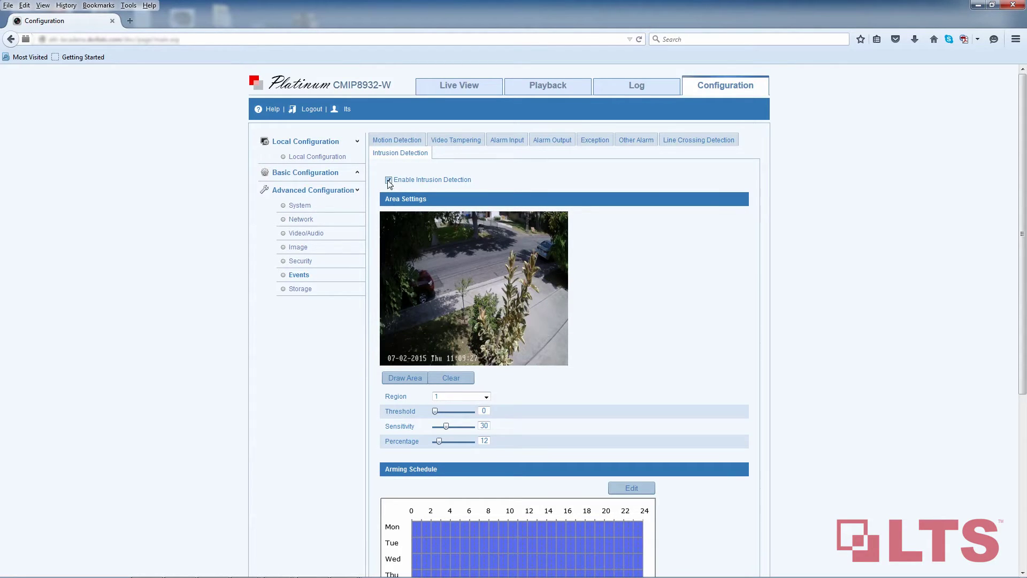
left_click(480, 397)
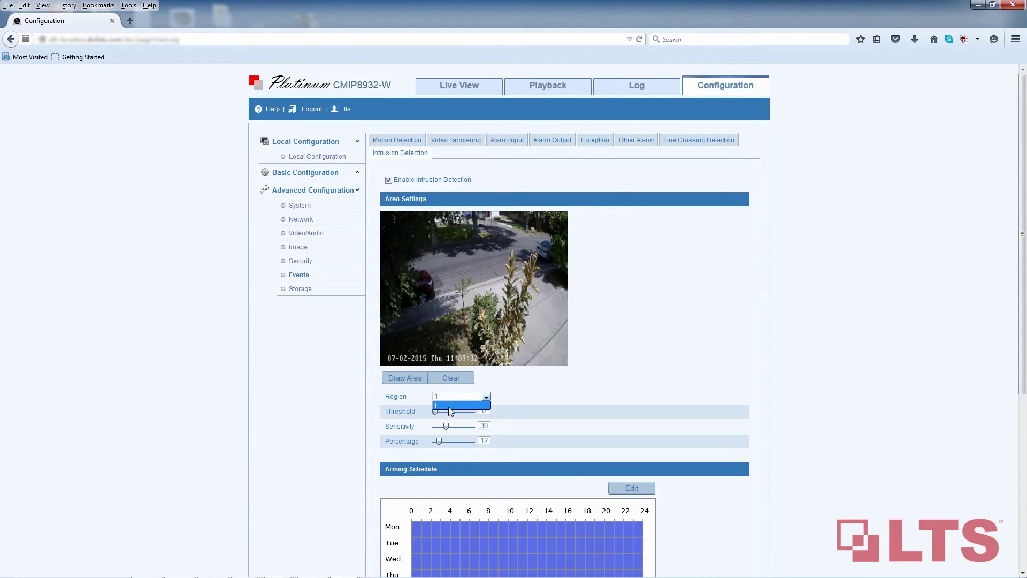
left_click(474, 397)
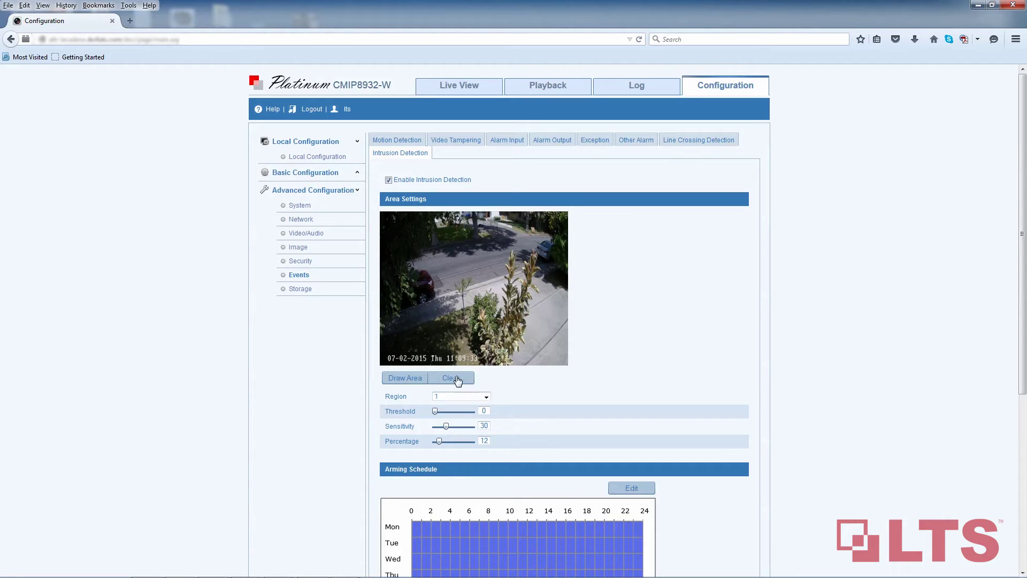
Step: Outline Region 1 as a four-cornered area near the parked red car
left_click(399, 379)
scroll(408, 306, "down", 1)
left_click(413, 241)
left_click(418, 263)
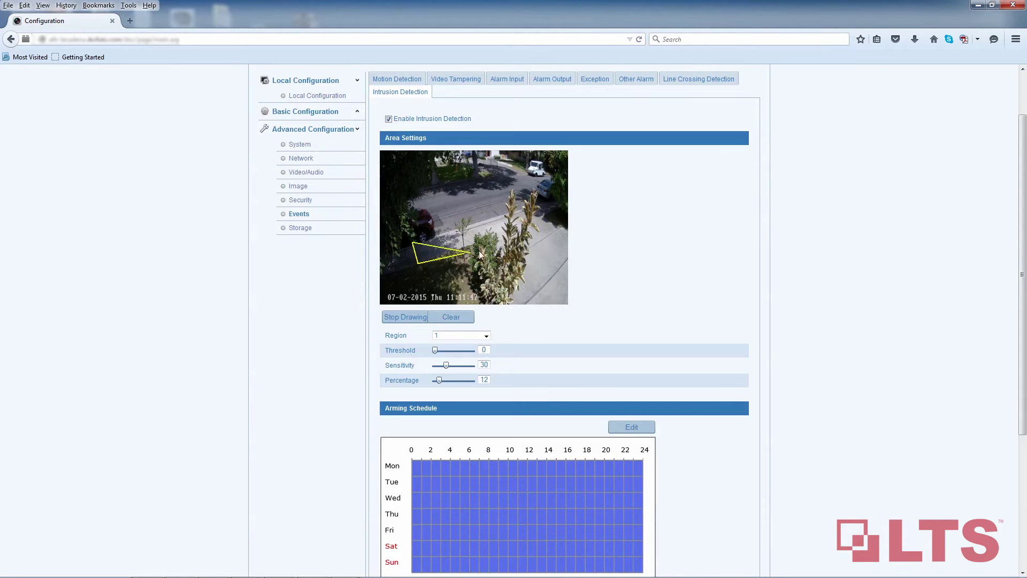
left_click(553, 208)
left_click(543, 197)
left_click(404, 319)
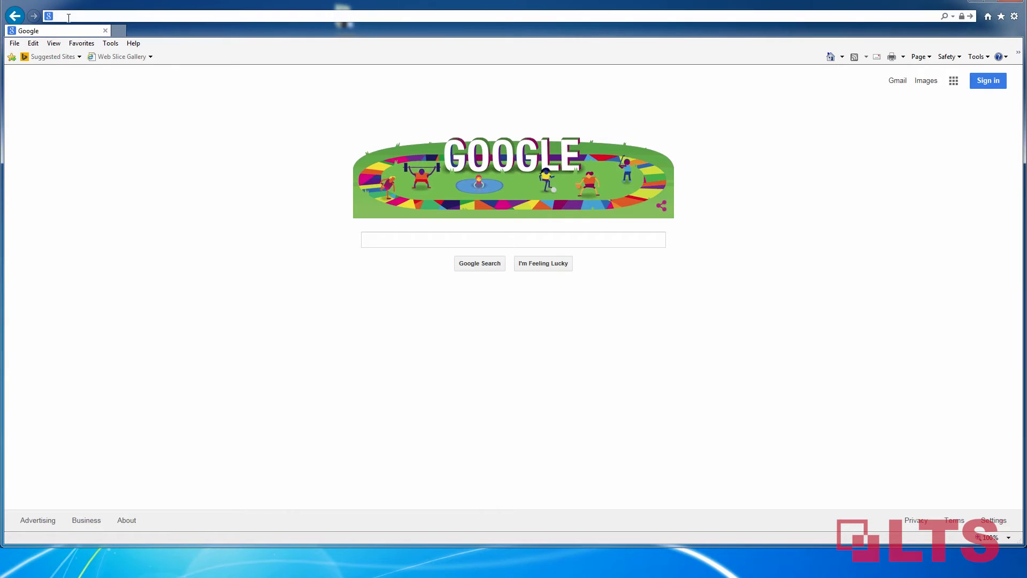
Step: Go to the NVR's web address, sign in as admin with its password, and open Configuration
left_click(343, 16)
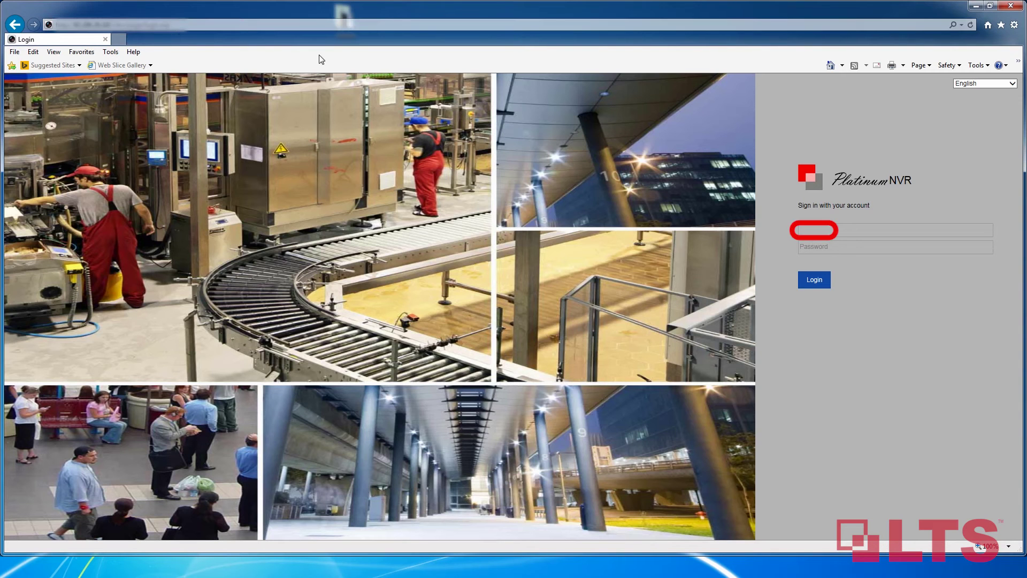
left_click(817, 232)
type("admin")
key("Tab")
type("•••••••")
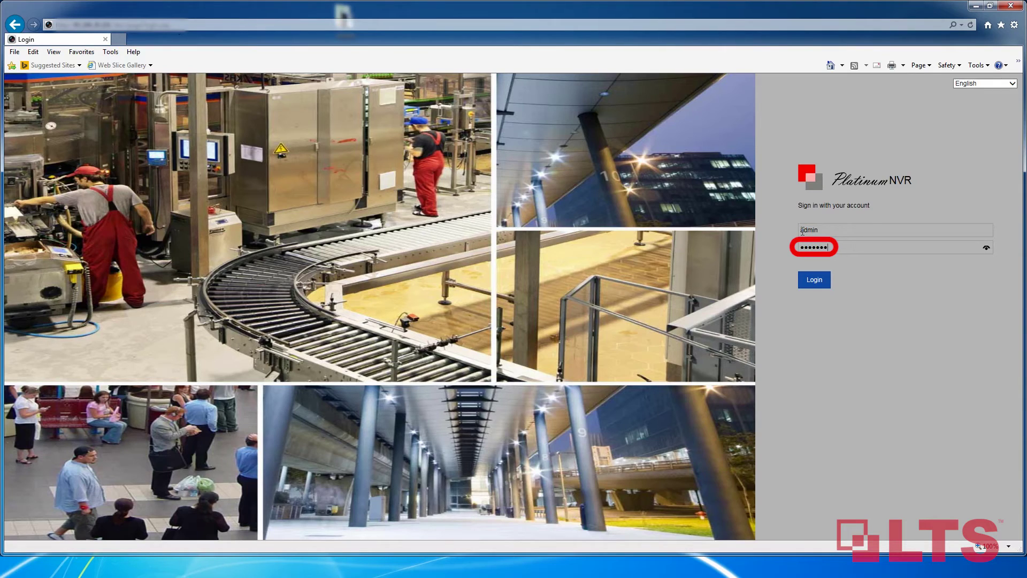
key("Return")
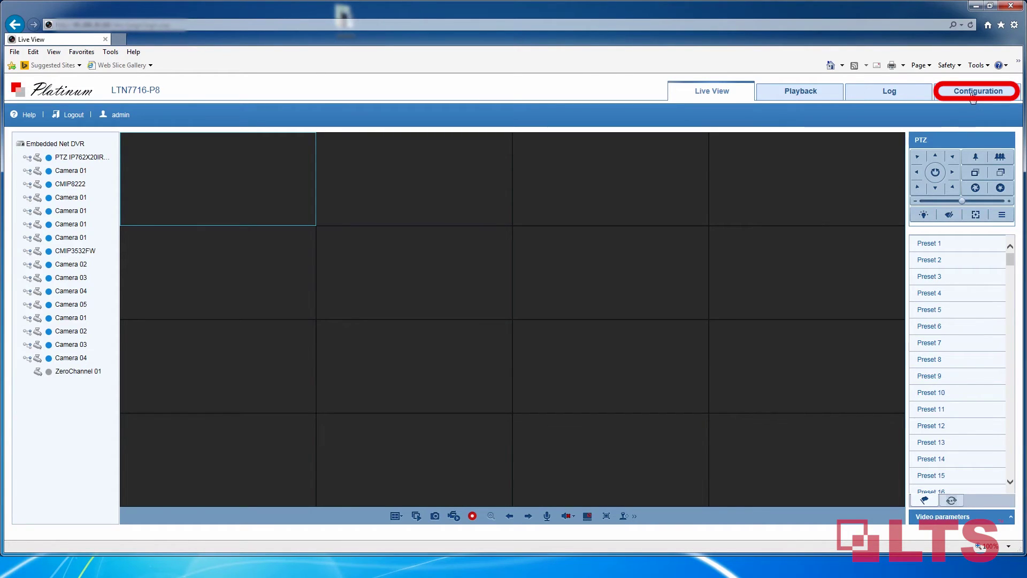
left_click(973, 96)
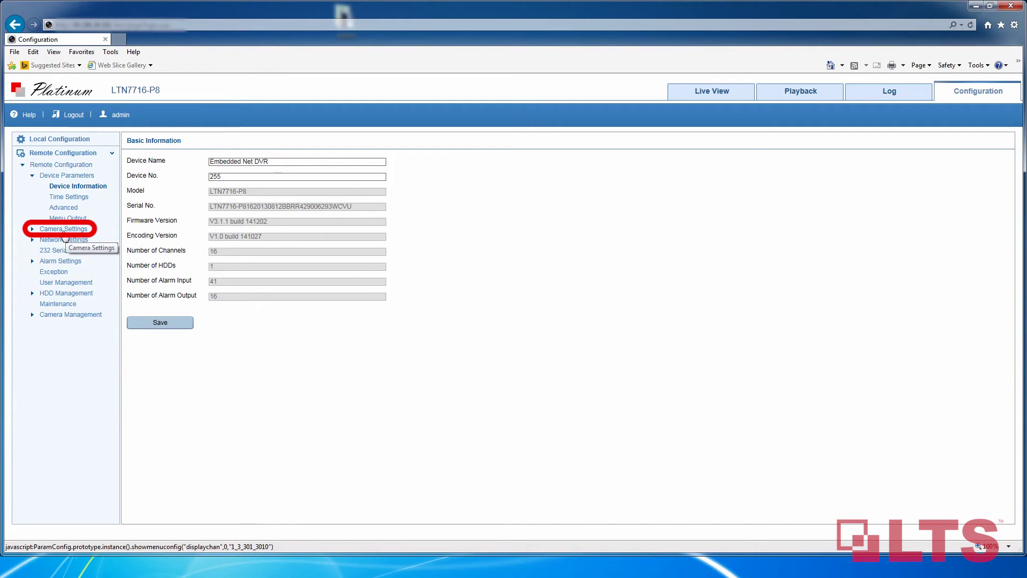
Step: Under Camera Settings > VCA, keep channel IP Camera1 and tick Enable
left_click(66, 230)
left_click(57, 357)
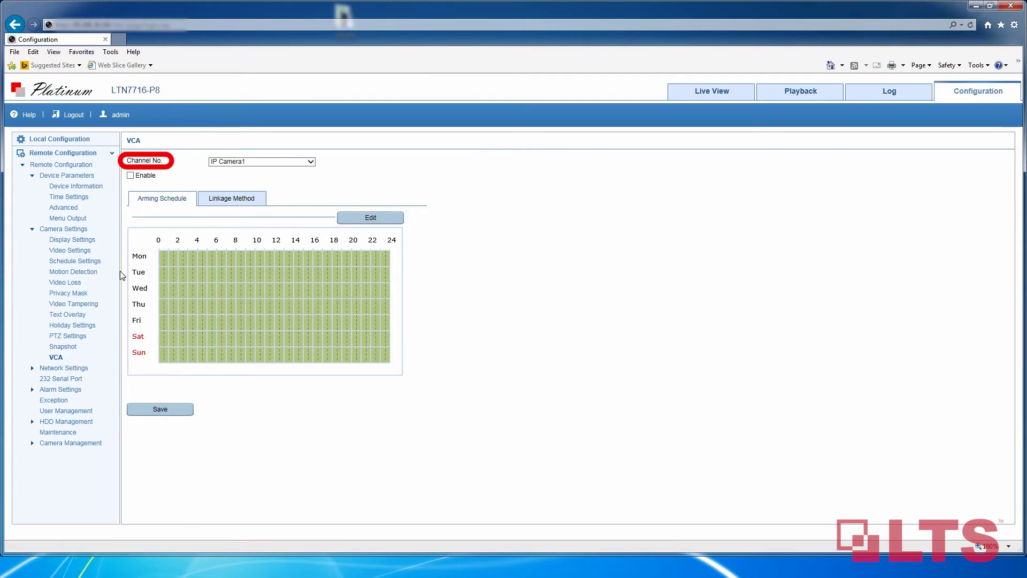
left_click(236, 161)
left_click(236, 164)
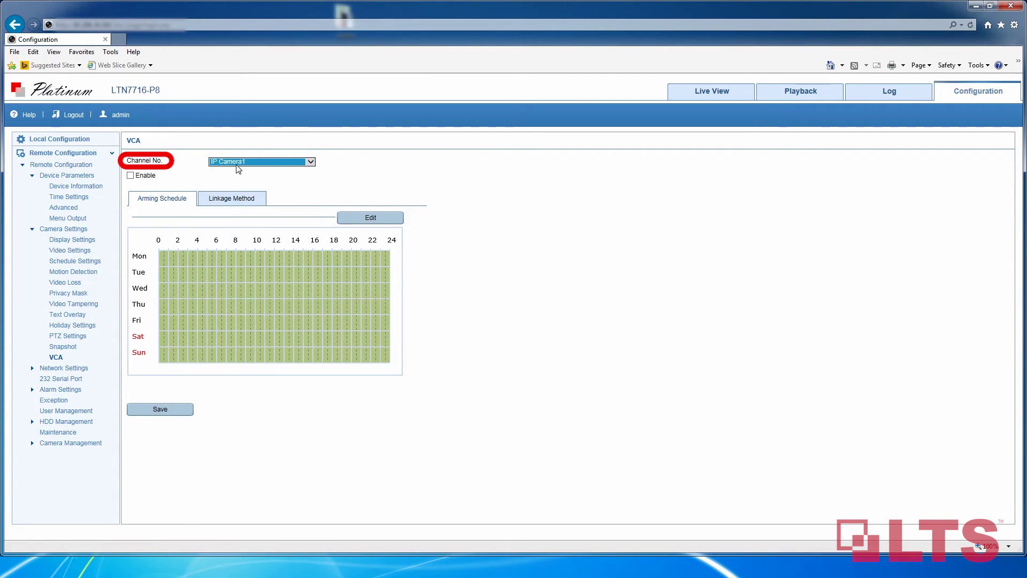
left_click(130, 176)
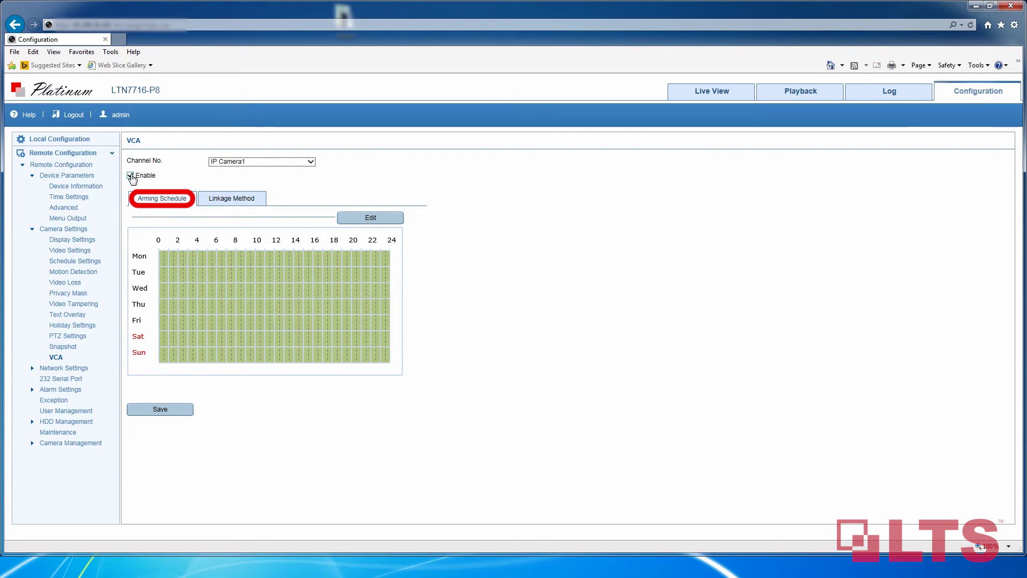
left_click(233, 199)
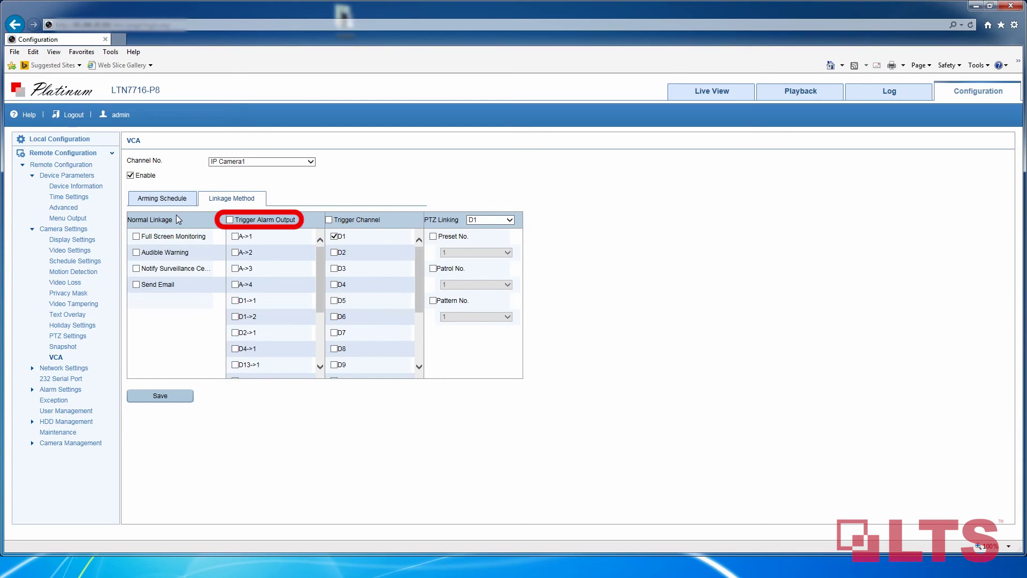
Step: Save IP Camera1's VCA linkage to channel D1 and go to Schedule Settings
left_click(157, 398)
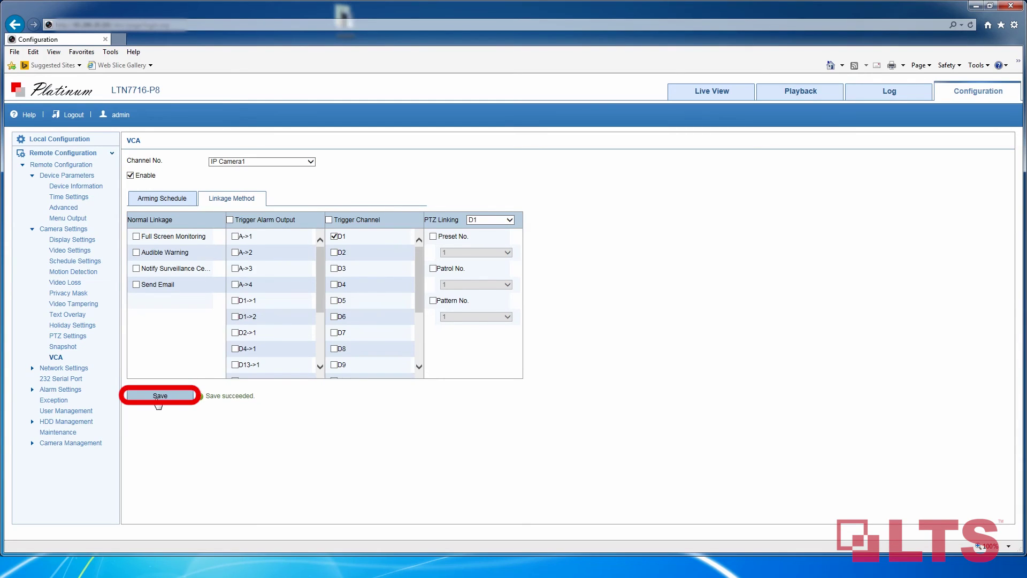
left_click(100, 261)
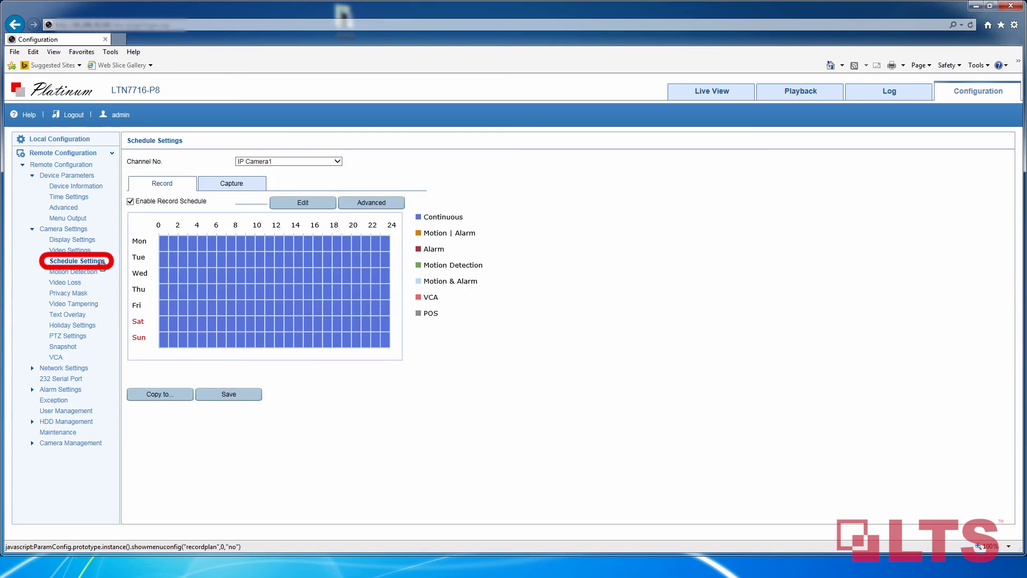
Step: Edit IP Camera1's schedule to record All Day with record type VCA
left_click(244, 163)
left_click(244, 162)
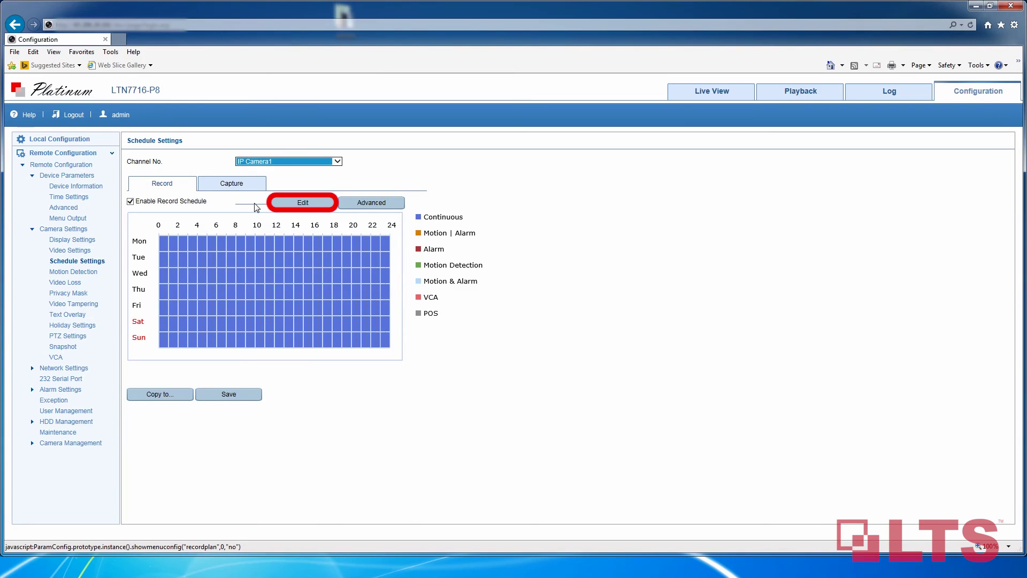
left_click(303, 205)
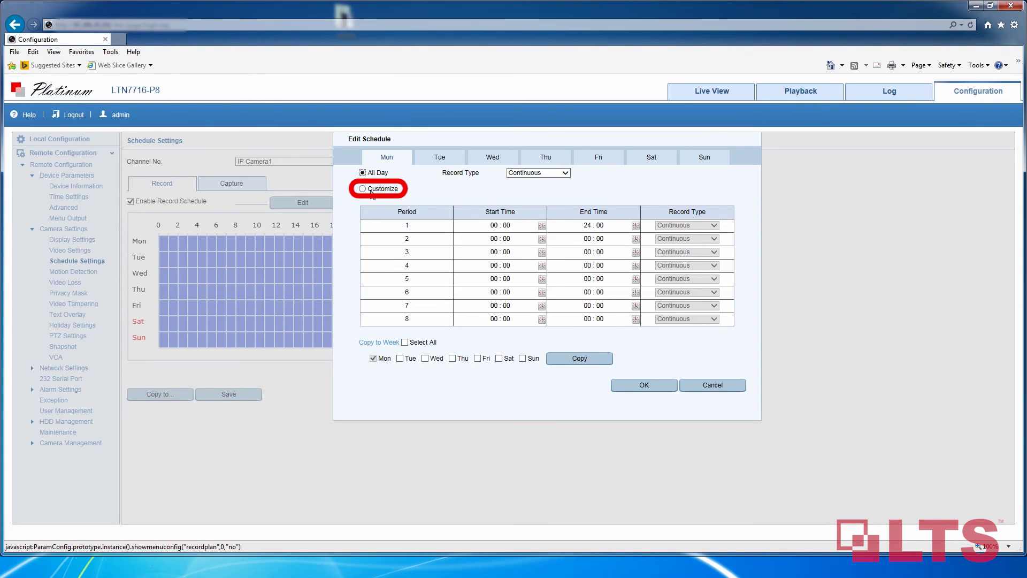
left_click(363, 188)
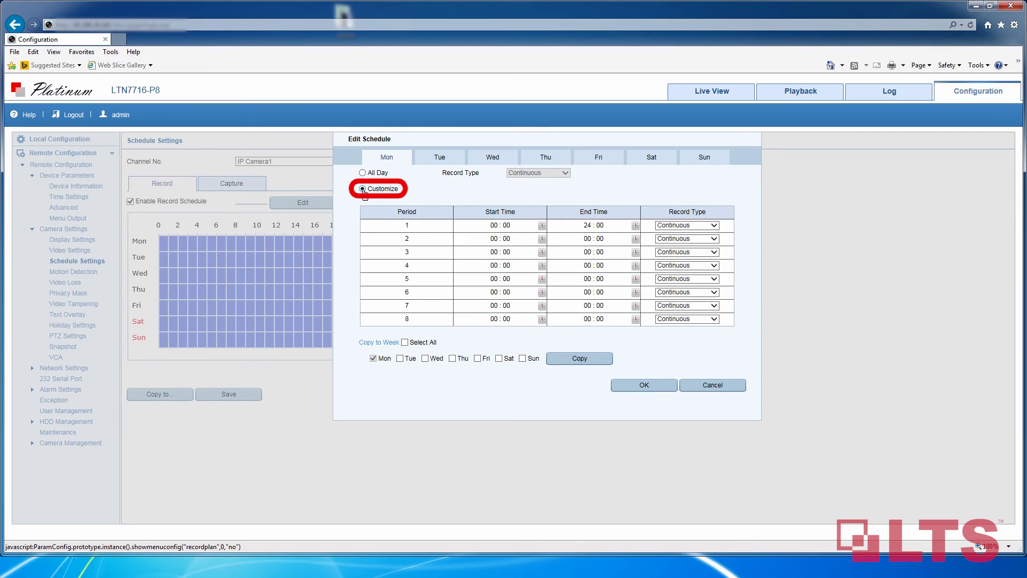
left_click(363, 174)
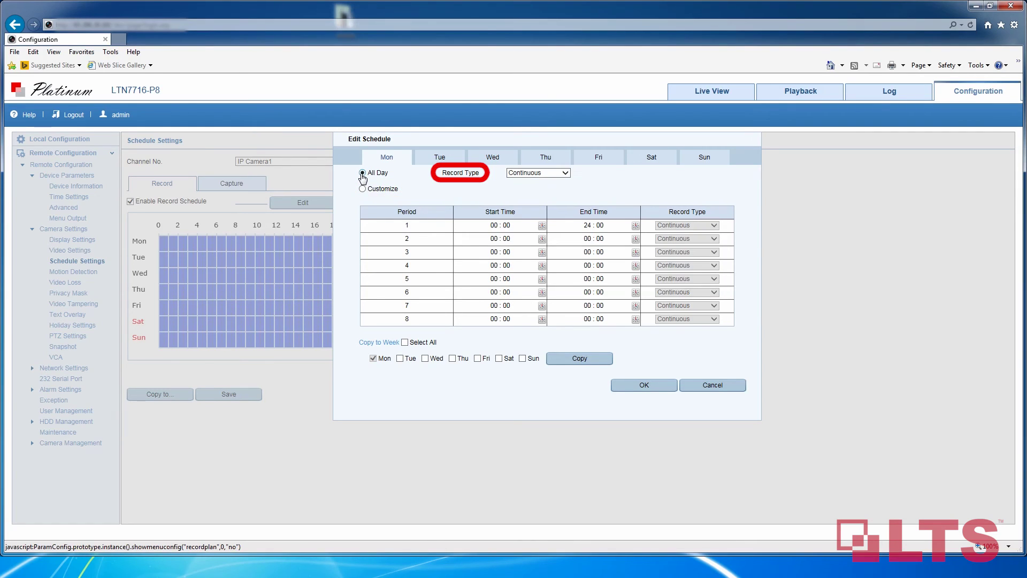
left_click(565, 174)
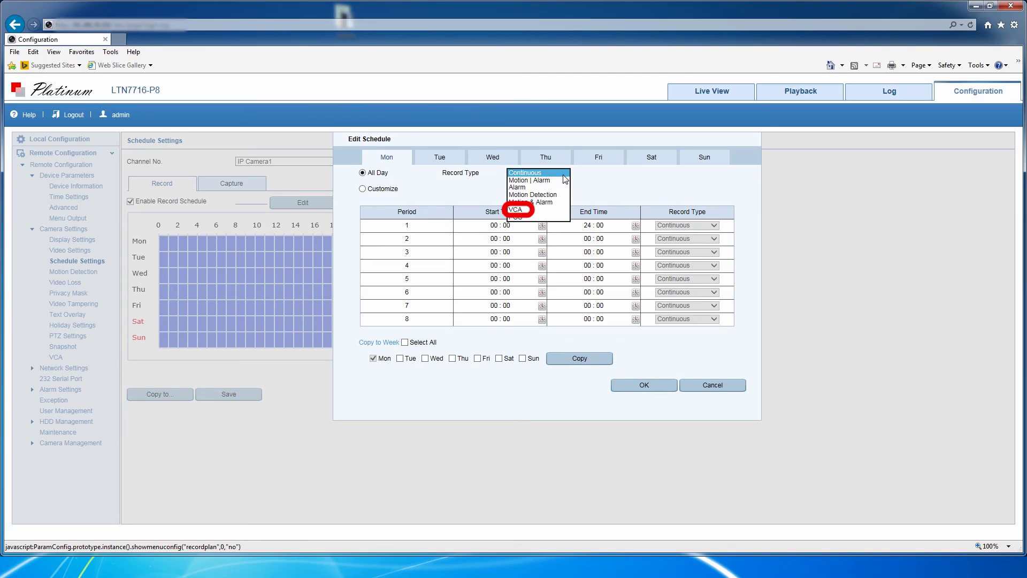
left_click(554, 212)
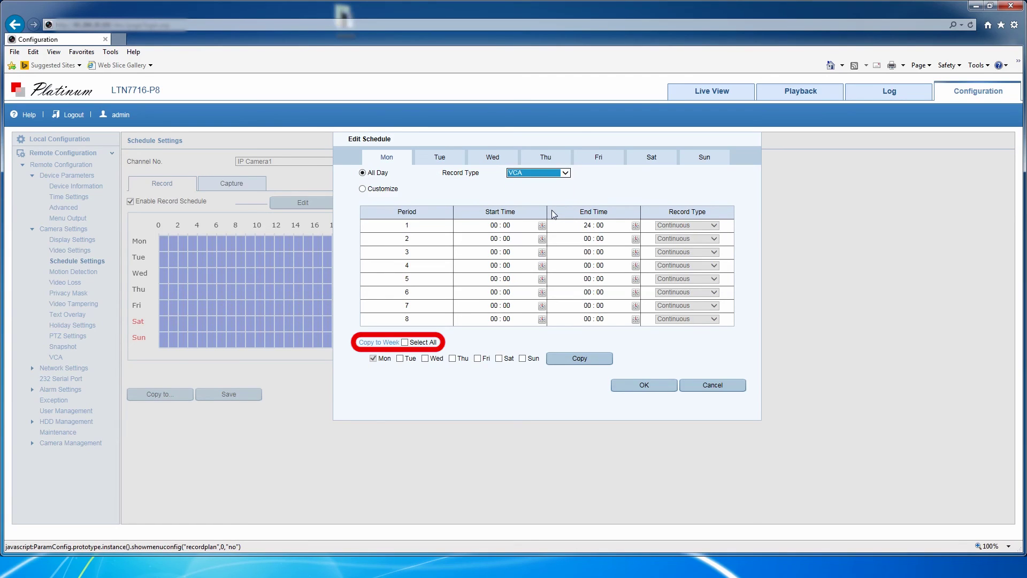
Step: Copy the schedule to other days, excluding Tuesday, Wednesday, Friday and Saturday, apply it, and save
left_click(405, 343)
left_click(400, 358)
left_click(425, 358)
left_click(484, 358)
left_click(498, 358)
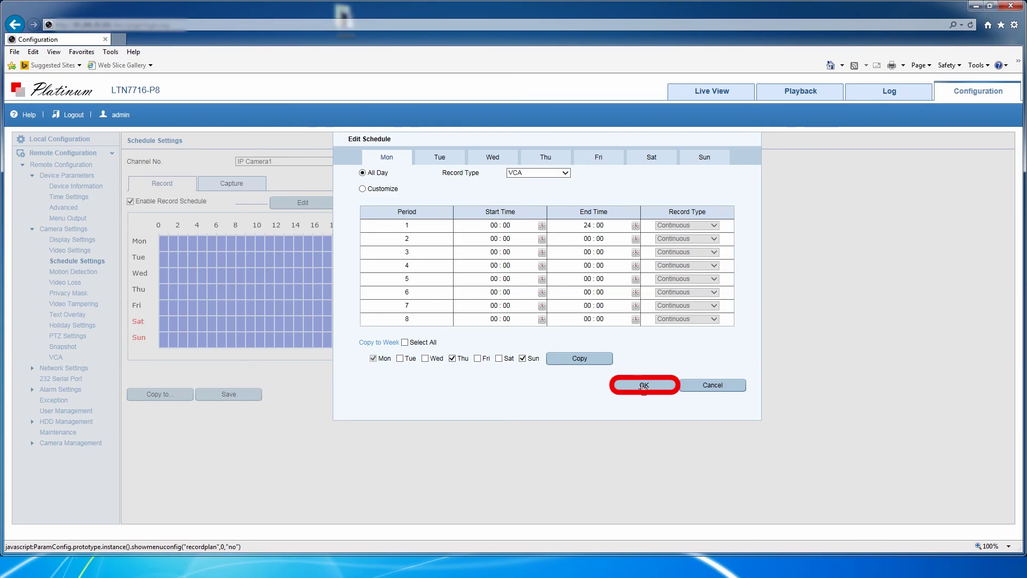
left_click(644, 386)
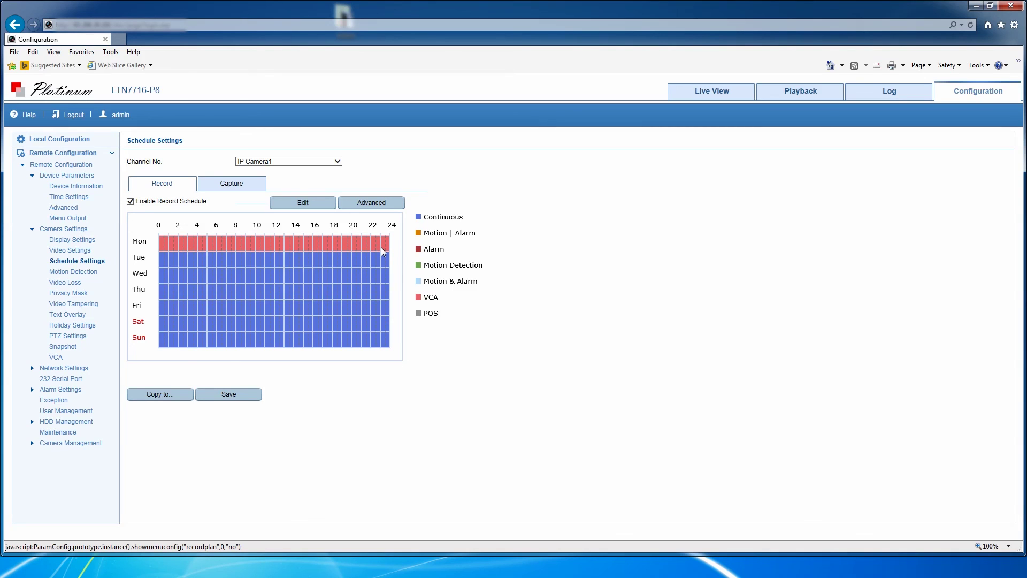
left_click(163, 395)
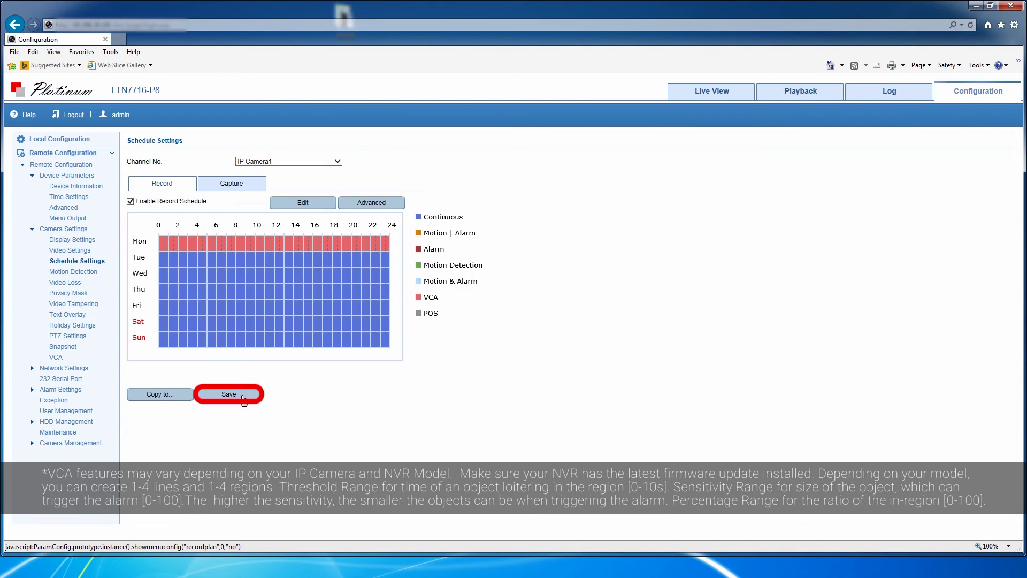
left_click(243, 397)
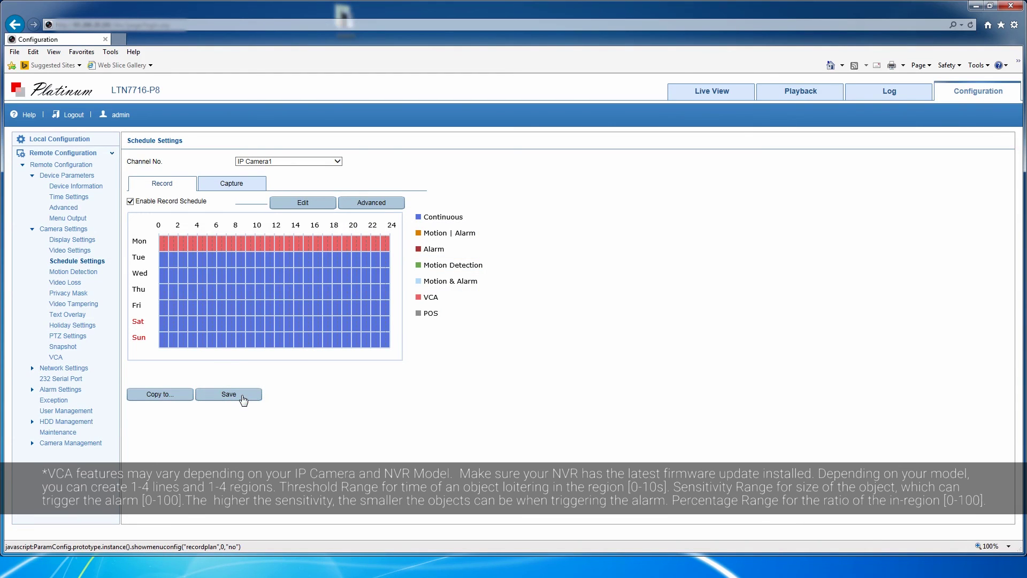